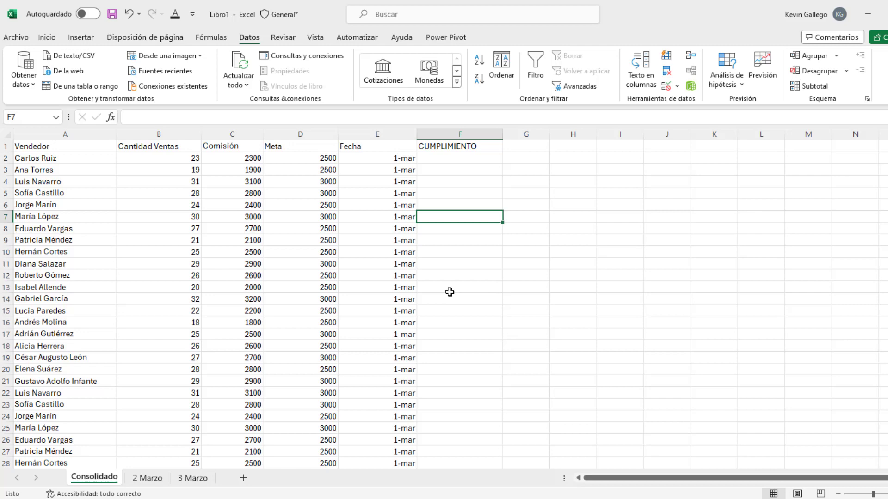
left_click(453, 288)
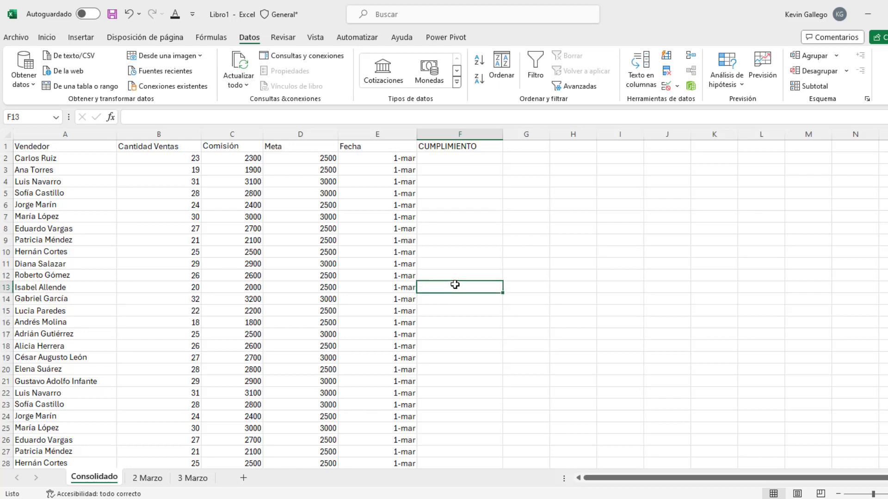
left_click(449, 263)
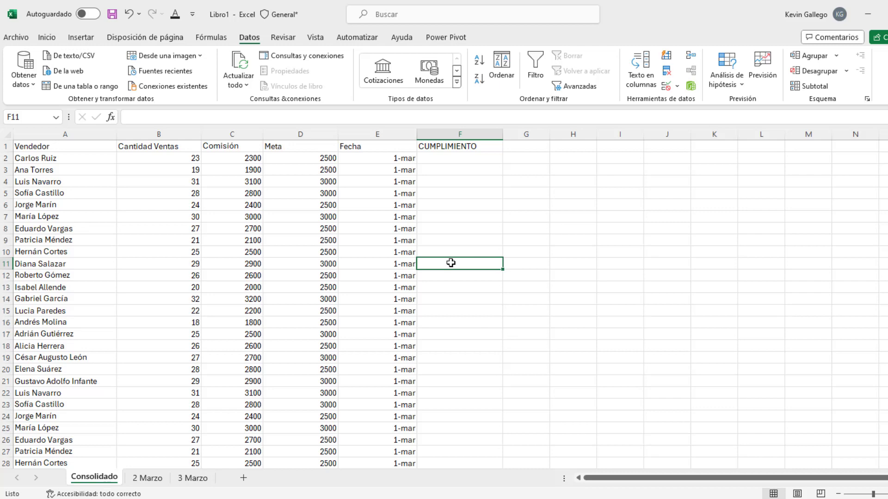
left_click(452, 239)
left_click(453, 223)
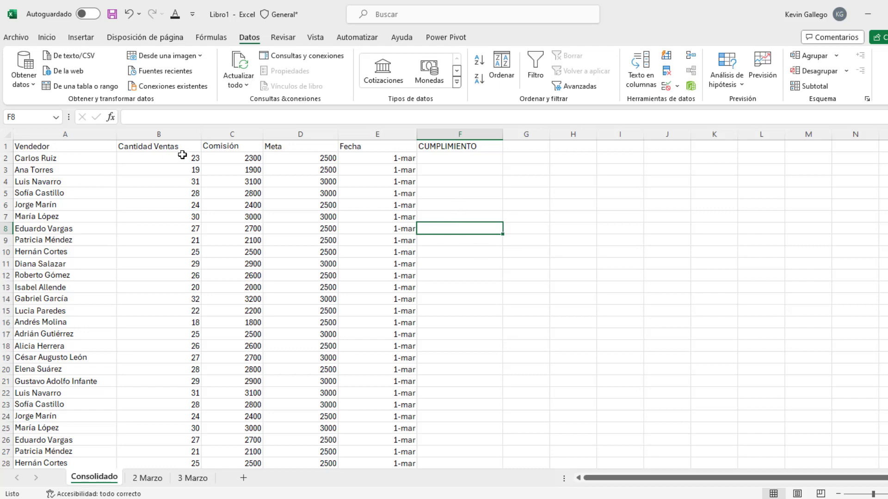
- Examine the Cantidad Ventas, Comisión, Meta and CUMPLIMIENTO columns, comparing the commission in C2 with the target in D2
left_click(164, 147)
left_click(232, 147)
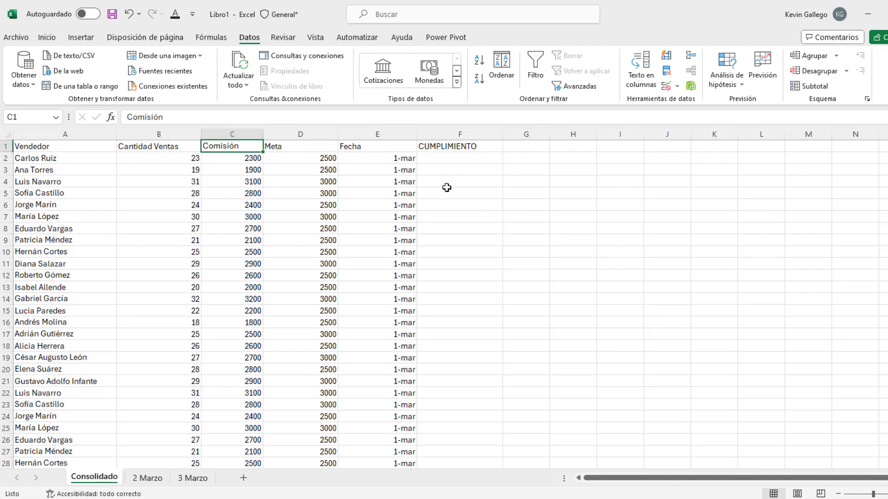
left_click(458, 132)
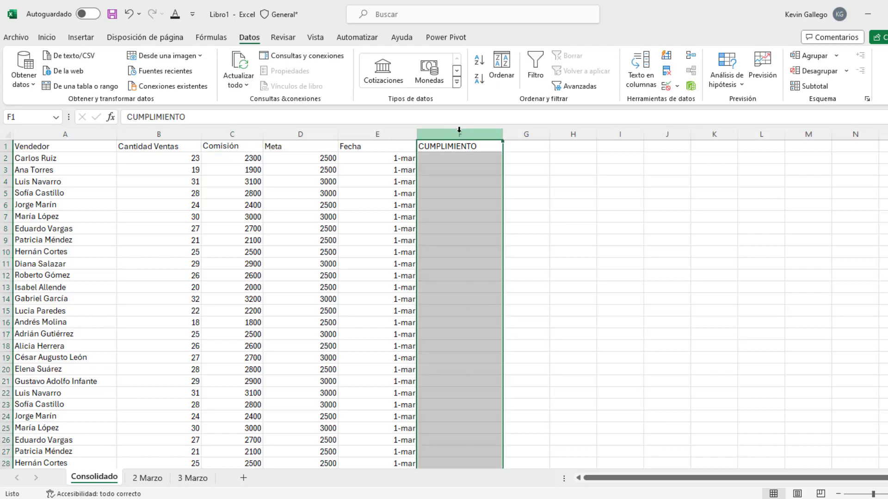
left_click(445, 181)
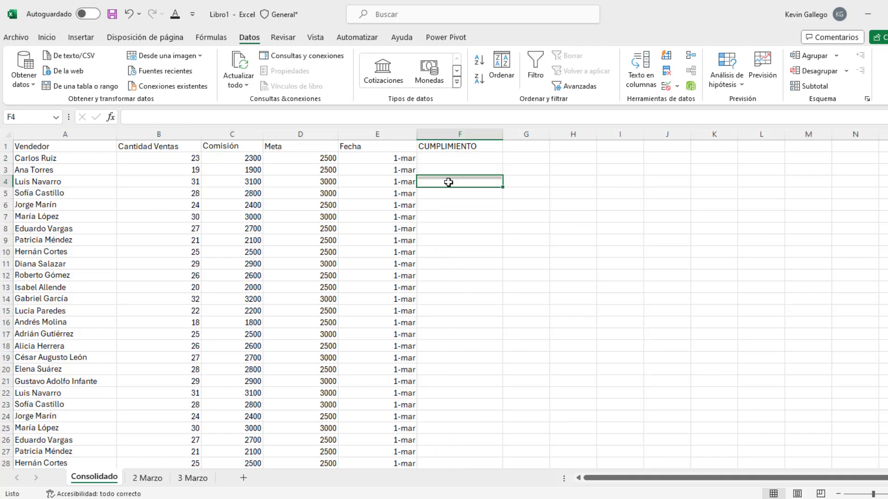
left_click(44, 205)
left_click(461, 161)
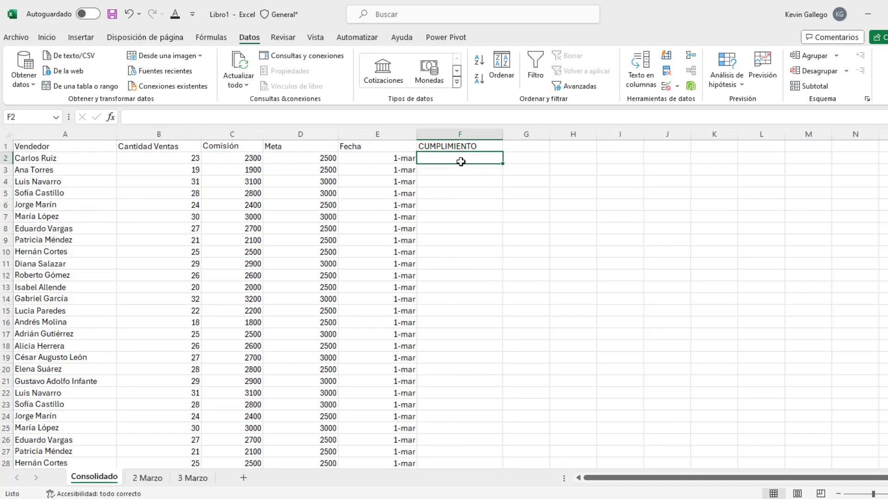
left_click(232, 138)
left_click(235, 158)
left_click(290, 159)
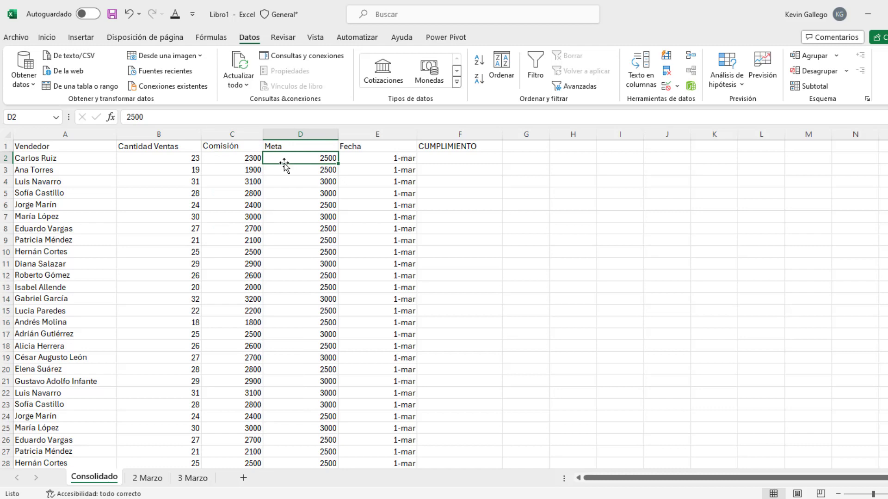
- Enter the formula =SI(C2>D2;"Cumplio";"No cumplio") in F2 to compare the commission with the target
left_click(432, 160)
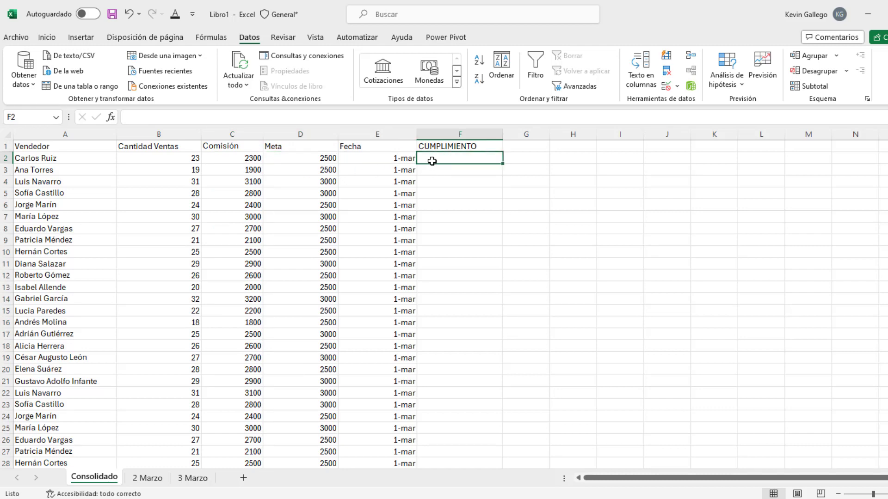
type("=")
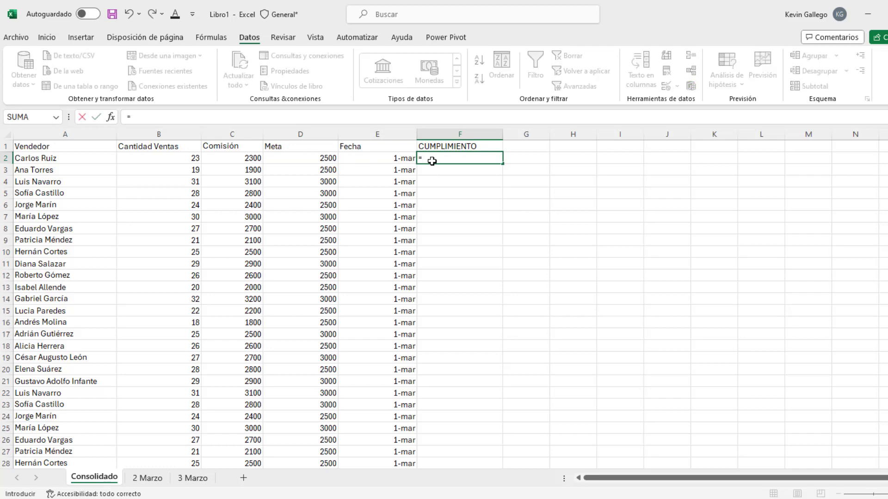
type("si")
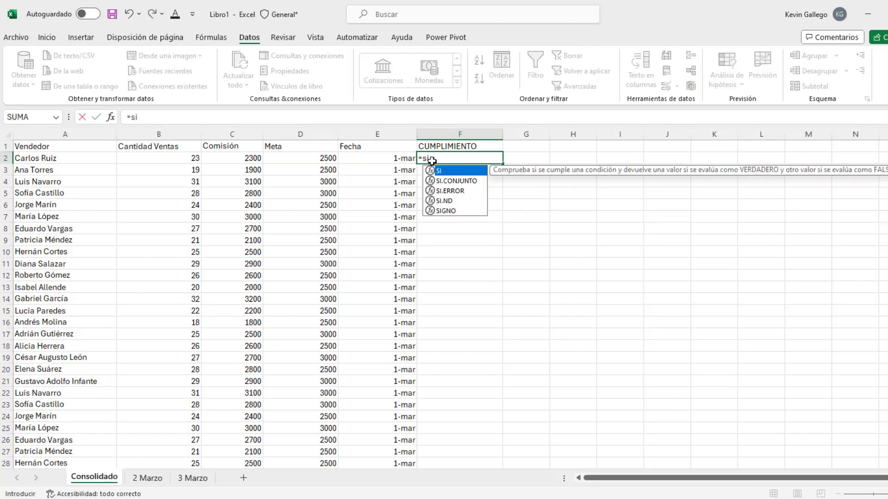
key("Tab")
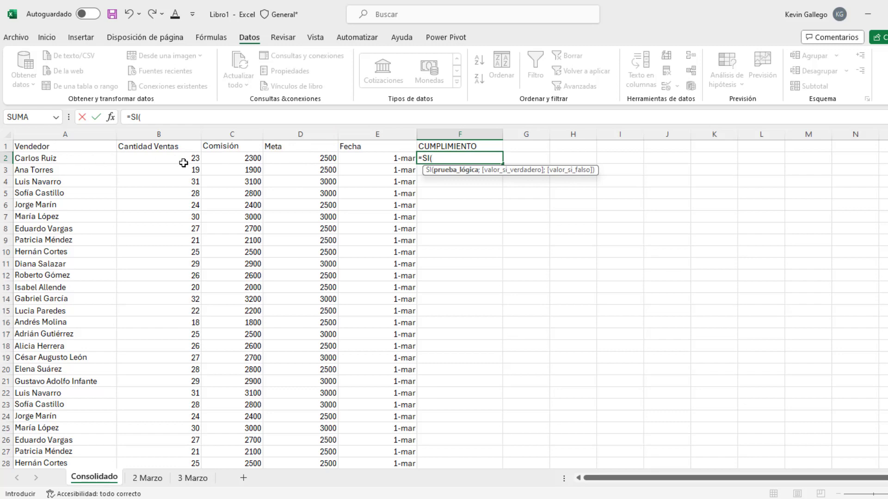
left_click(230, 160)
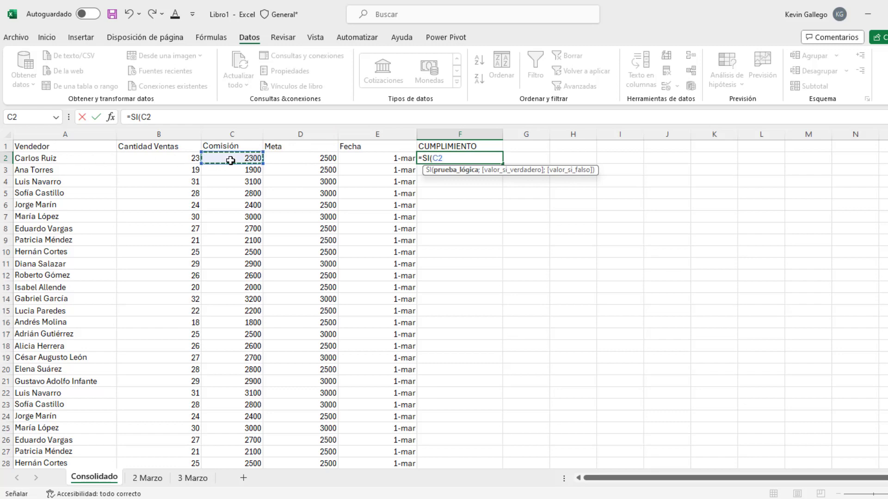
type(">")
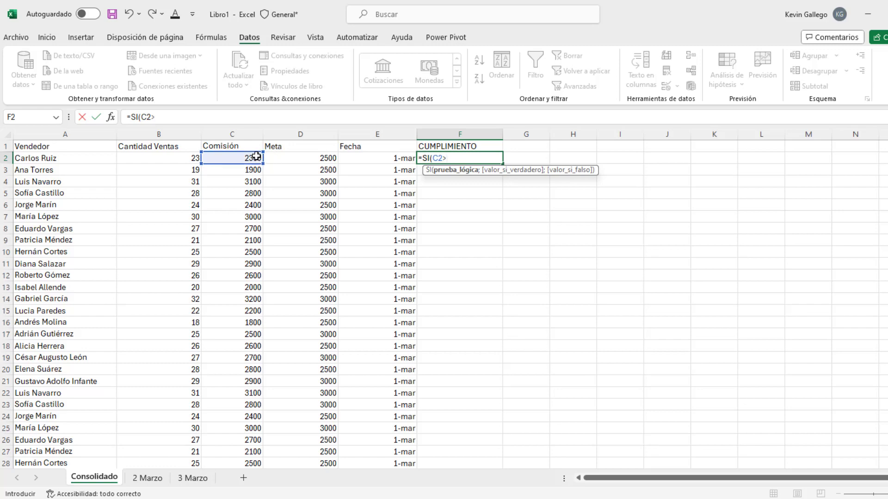
left_click(299, 157)
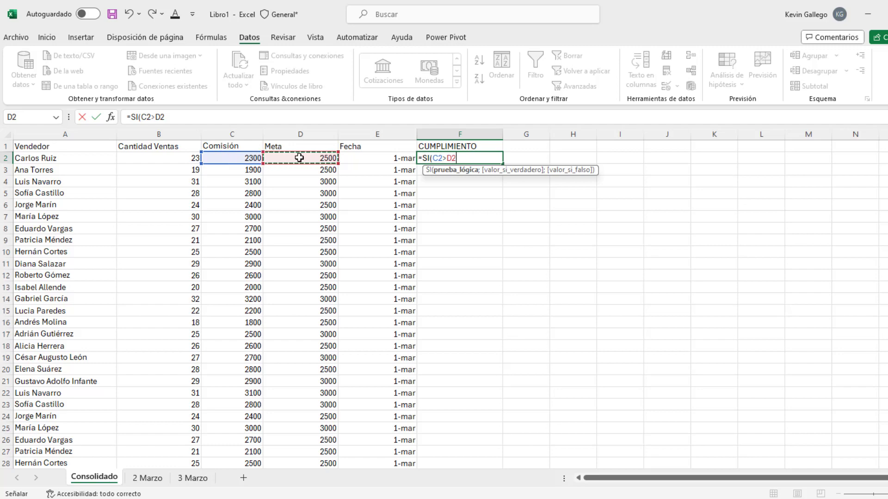
type(";")
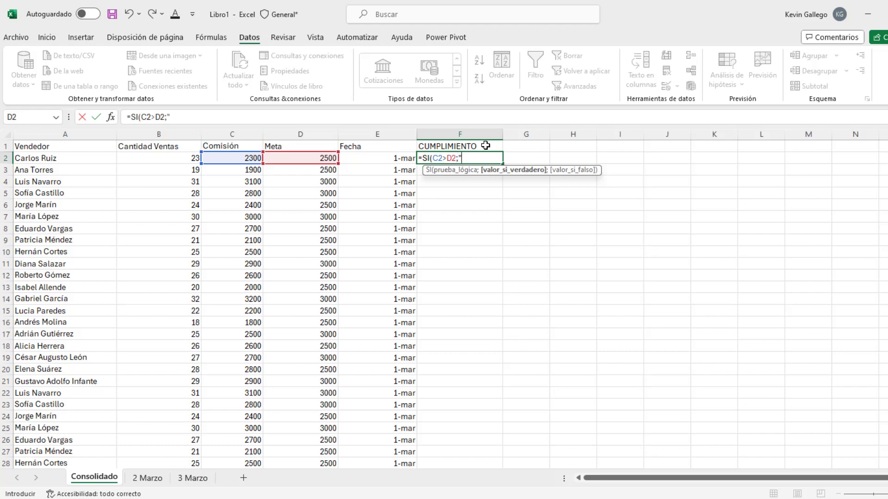
type("Cumplio\";")
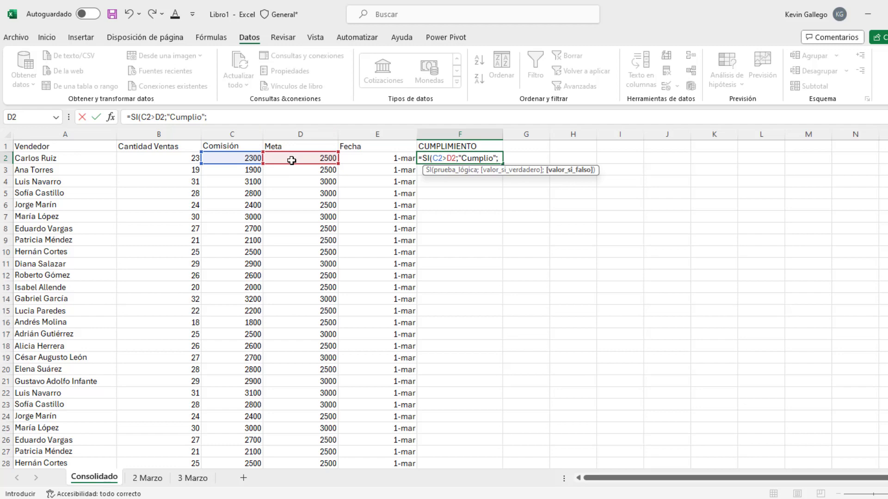
type("\"No cumplio\"")
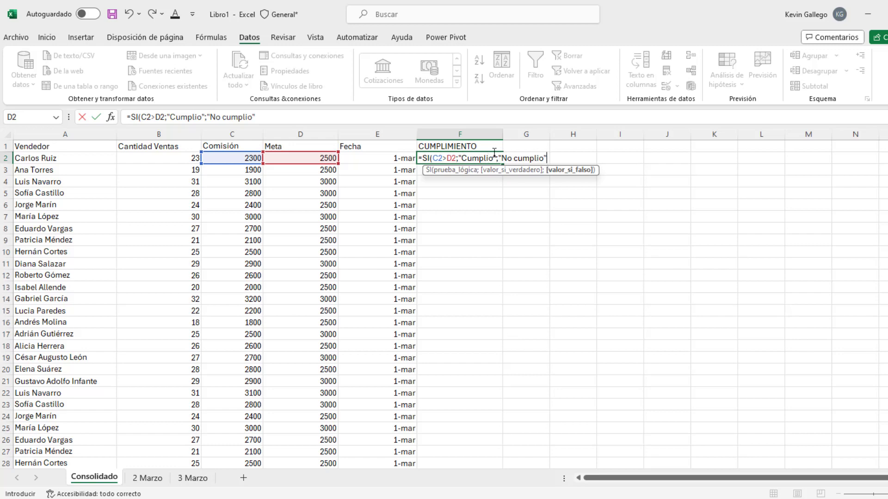
key("Return")
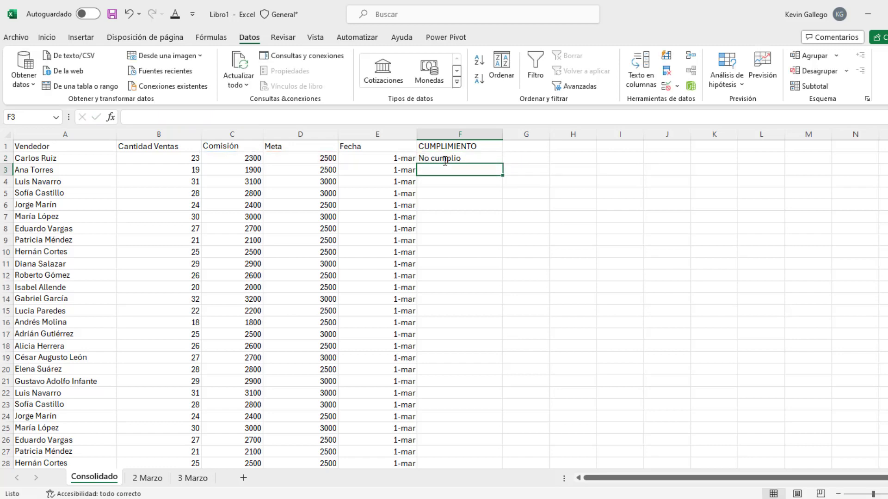
- Check the F2 formula against its commission and target cells, and set the commission in C2 to 2600
left_click(452, 159)
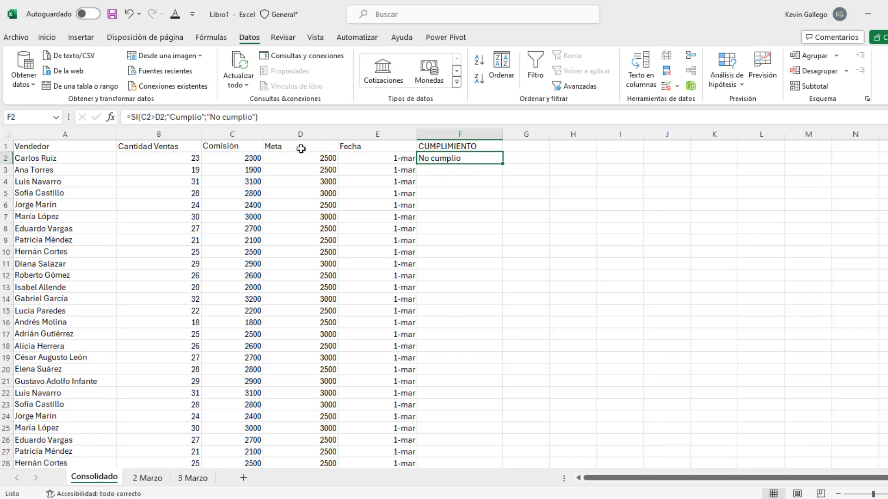
left_click(222, 157)
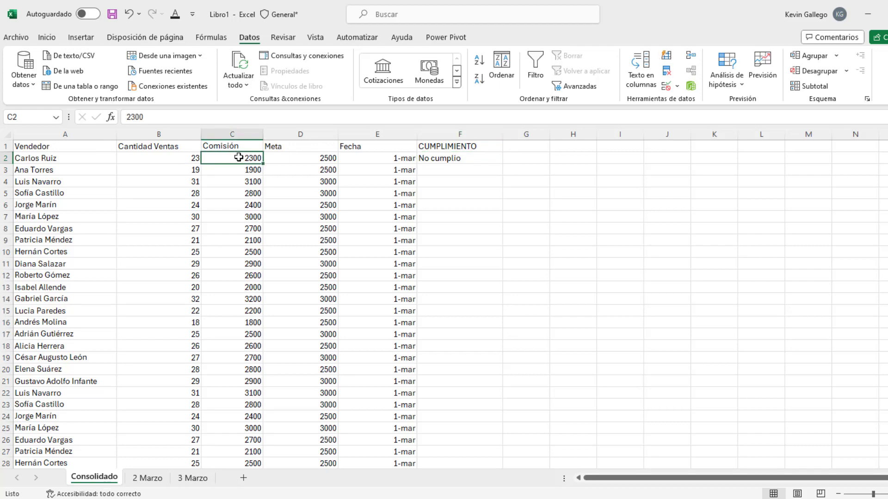
left_click(290, 156)
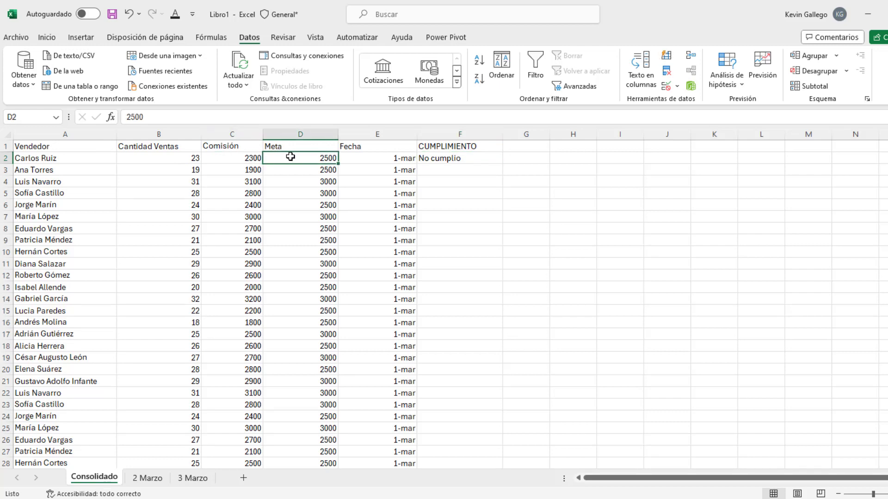
left_click(231, 158)
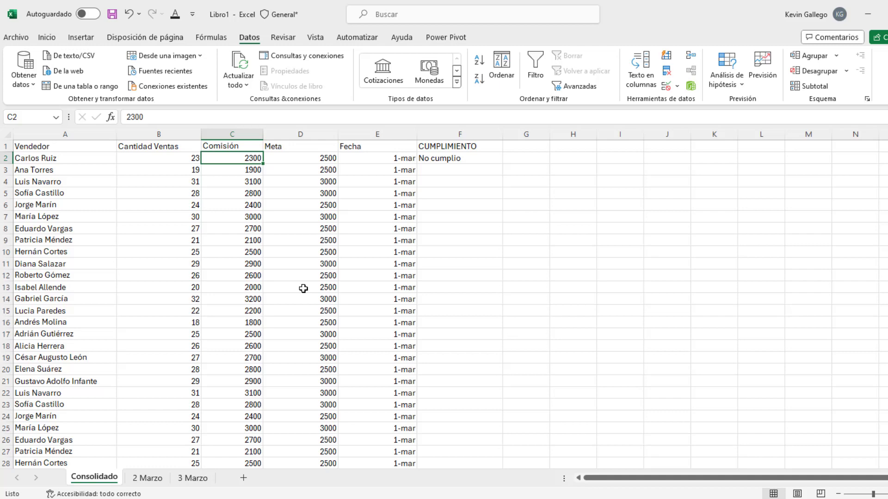
type("2600")
key("Return")
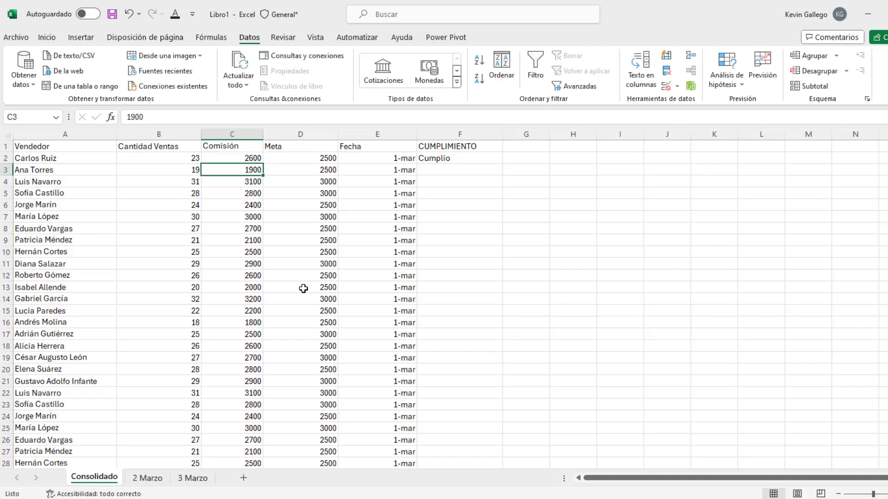
- Review the CUMPLIMIENTO result and formula in F2 against the commission and target values in row 2
key("Up")
key("Right")
key("Right")
key("Right")
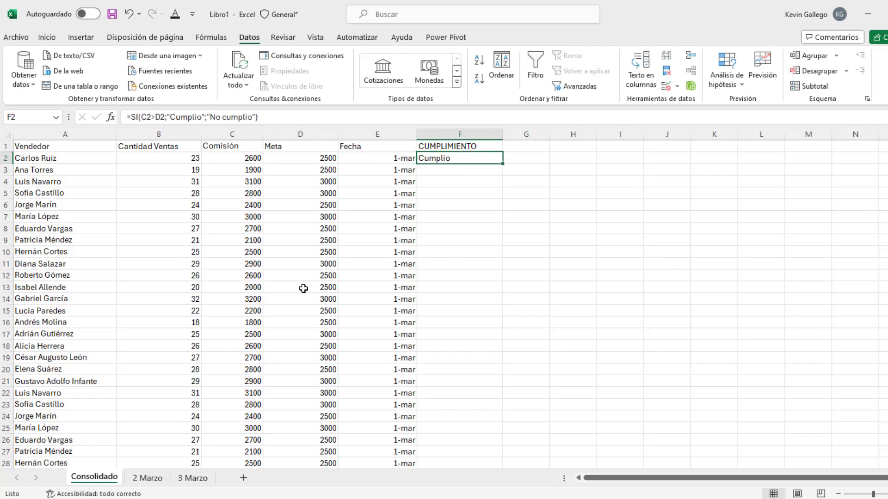
key("Left")
key("Left")
key("Left")
key("Right")
key("Right")
key("Right")
- Enter the formula =SI(C3=D3;1;2) in F3 to test whether the commission equals the target
key("Down")
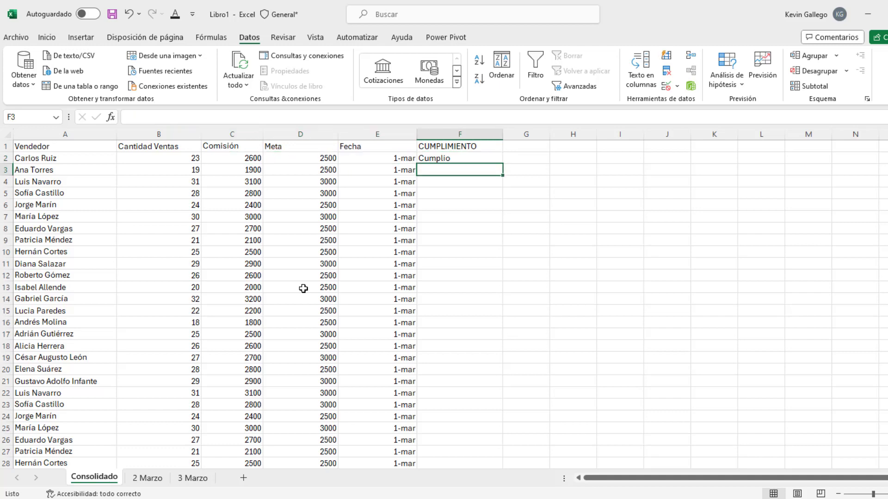
type("=")
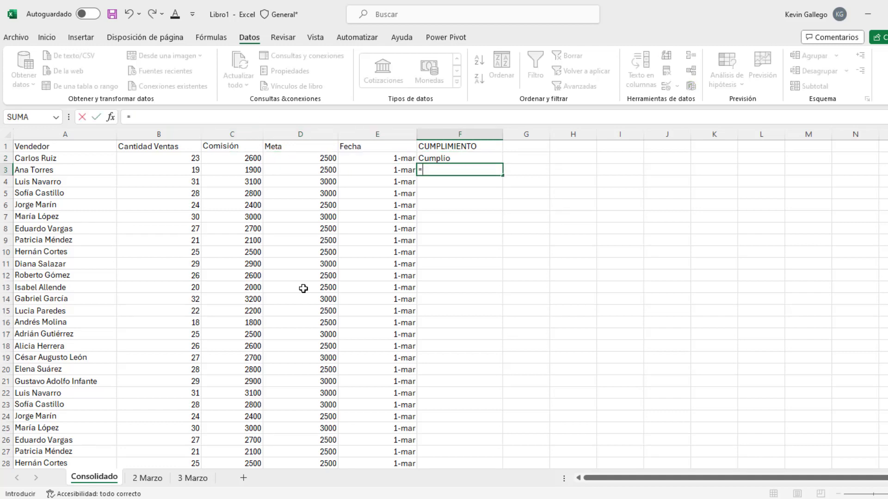
type("si")
key("Tab")
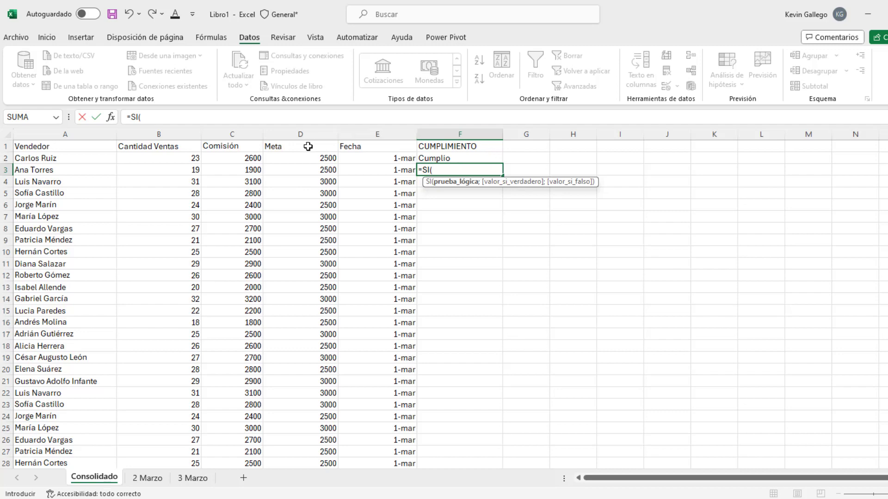
left_click(250, 169)
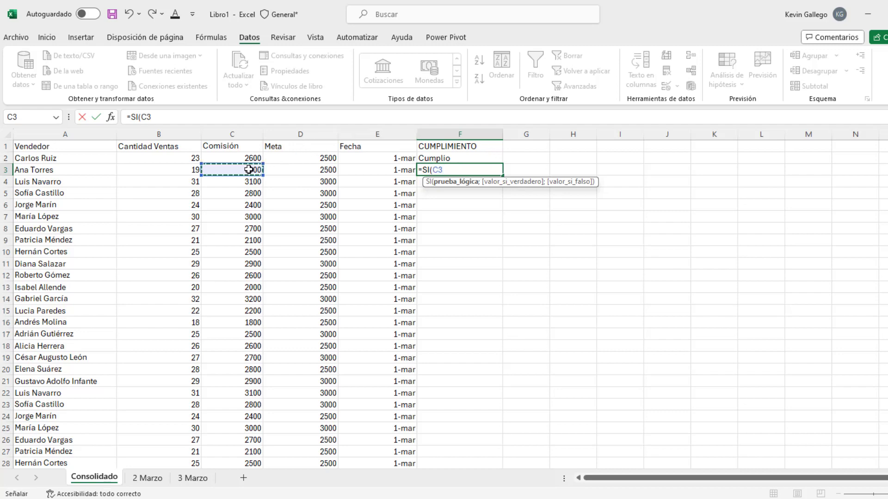
type("=")
left_click(298, 172)
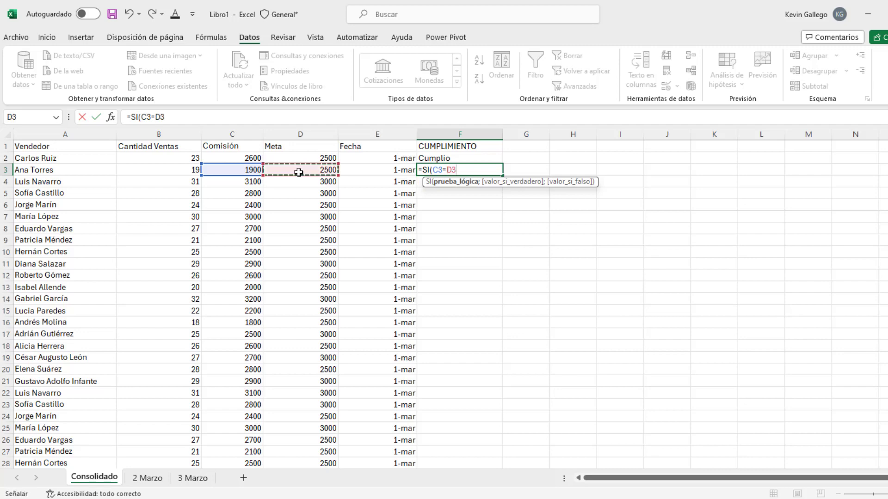
type(";")
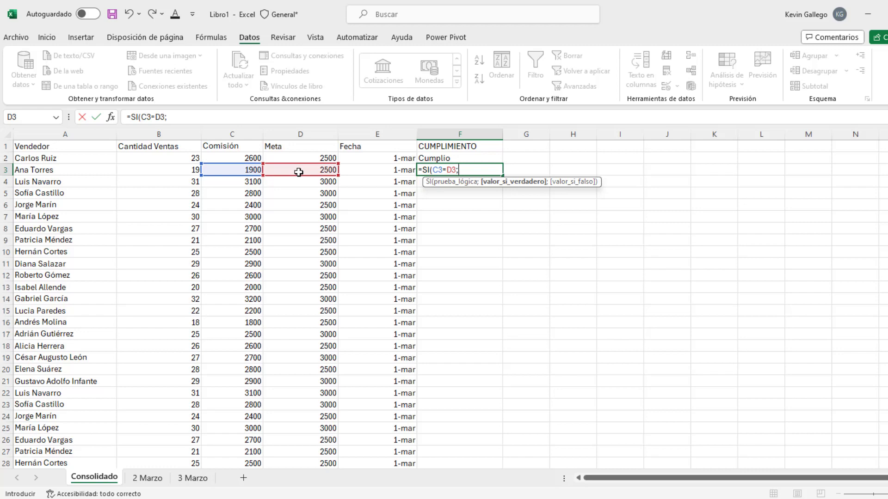
type("1;")
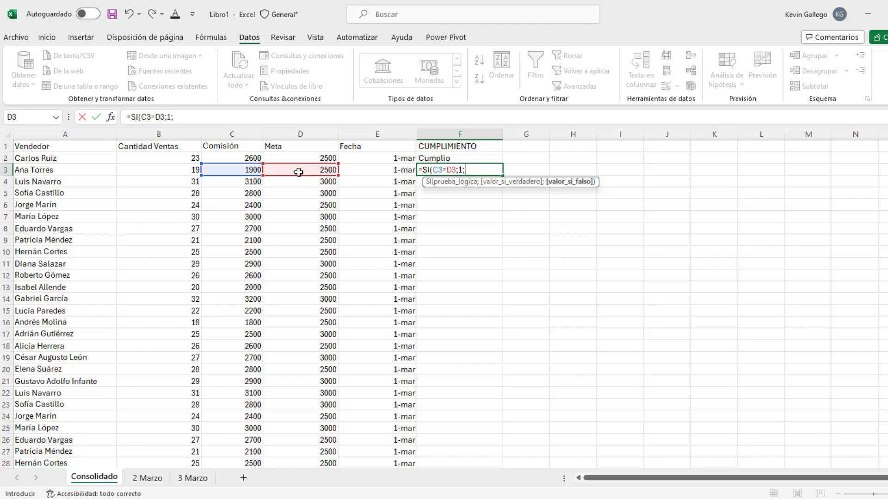
type("2")
key("Return")
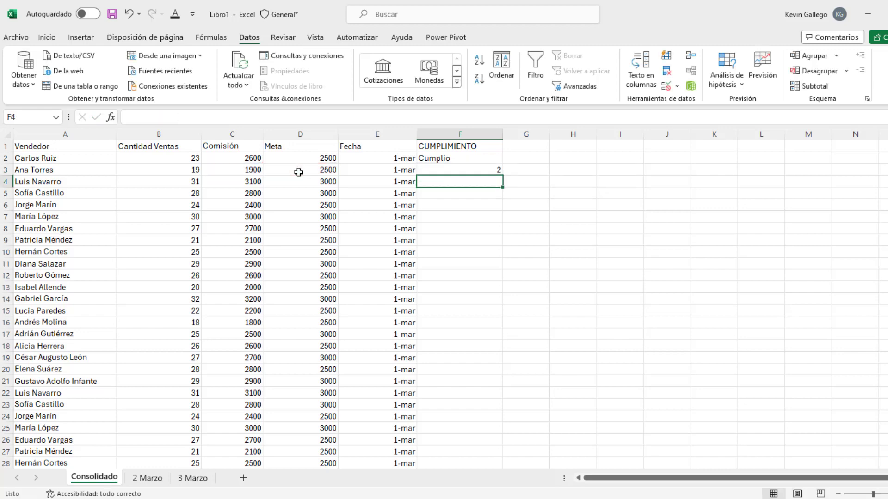
- Compare the F3 formula's commission and target cells, and set the commission in C3 to 2500
key("Up")
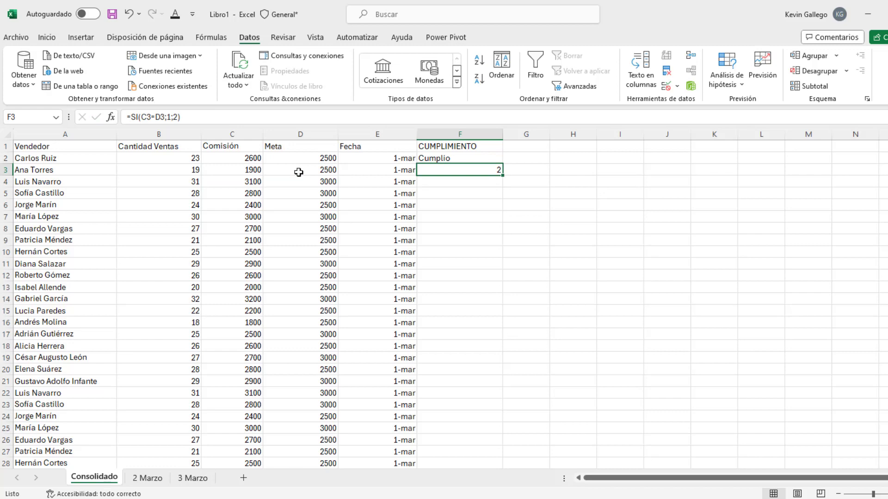
left_click(298, 172)
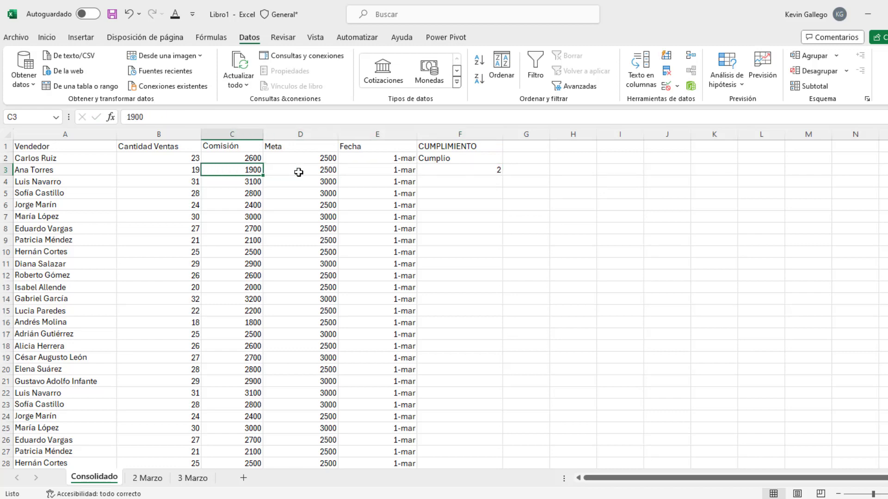
left_click(298, 172)
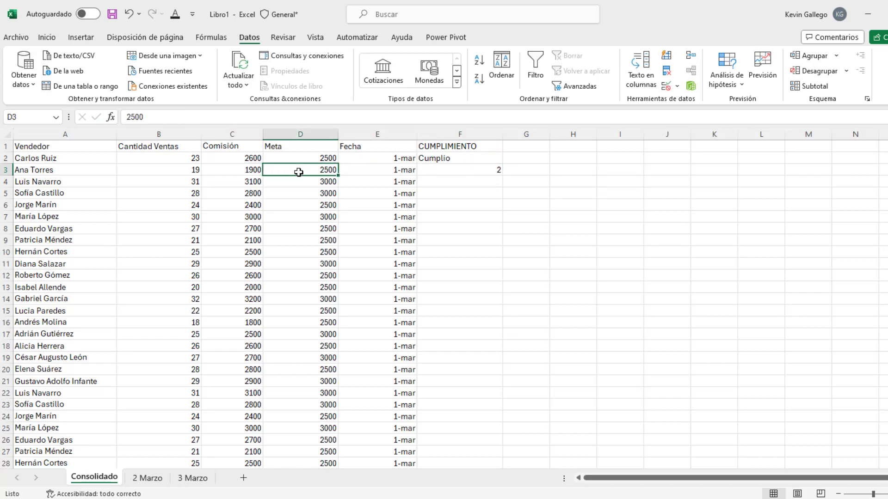
key("Left")
type("2500")
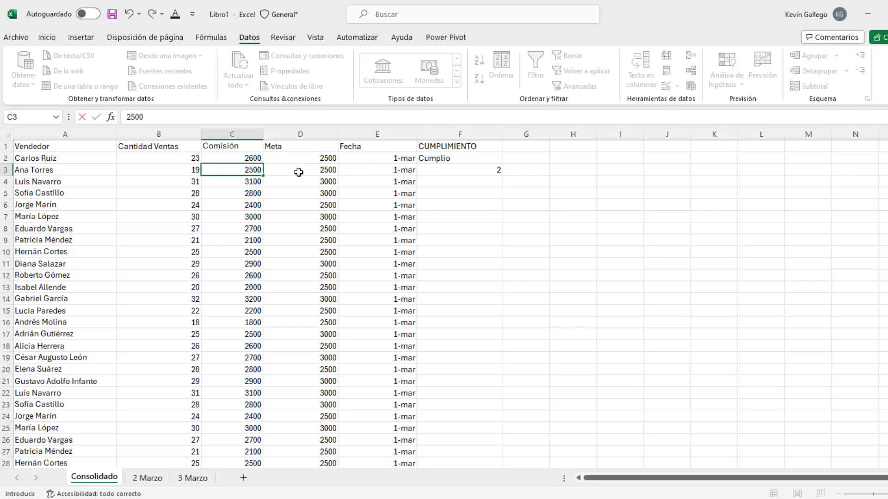
key("Return")
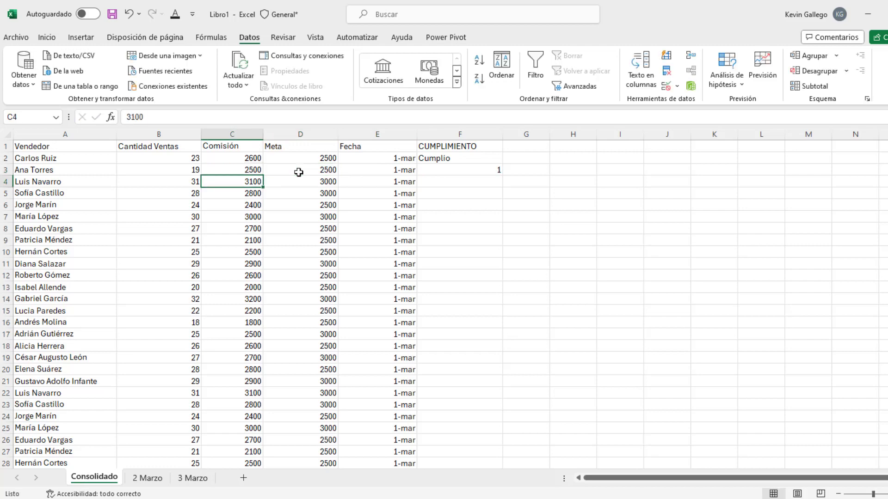
- Review the result in F3 and the C3 and D3 references in its formula's logical test against the row 3 values
left_click(298, 172)
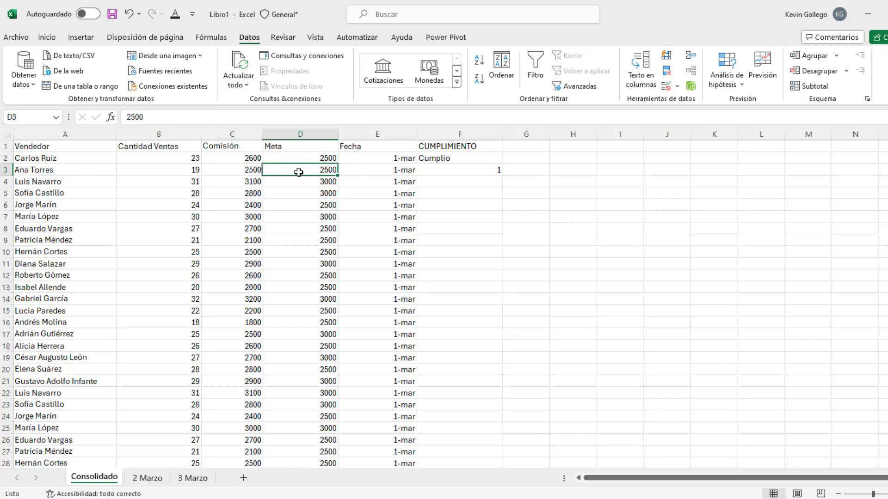
key("Right")
key("Right")
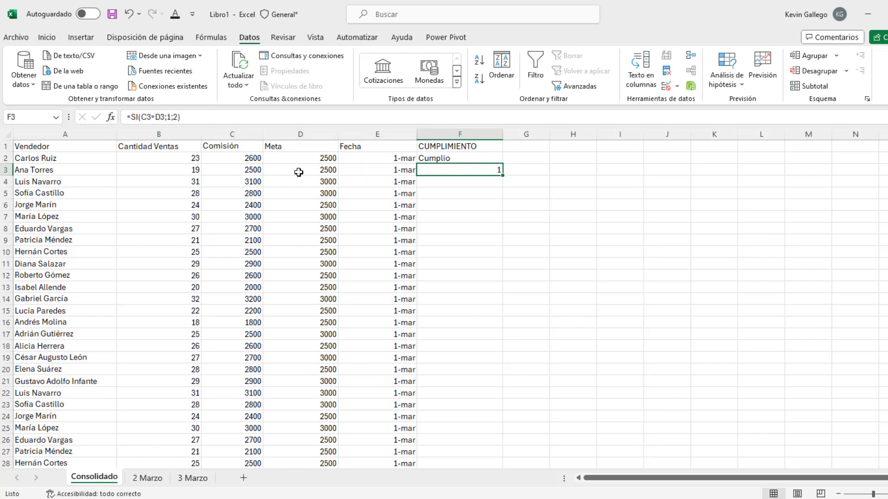
double_click(145, 117)
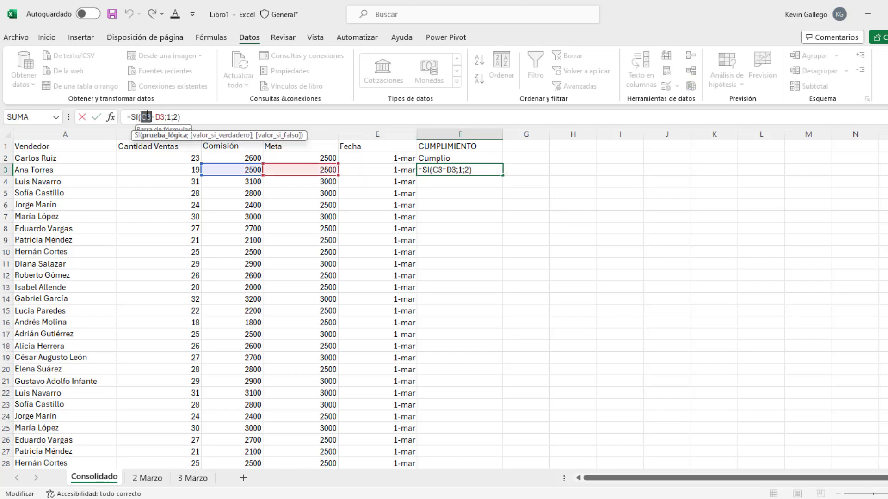
double_click(159, 116)
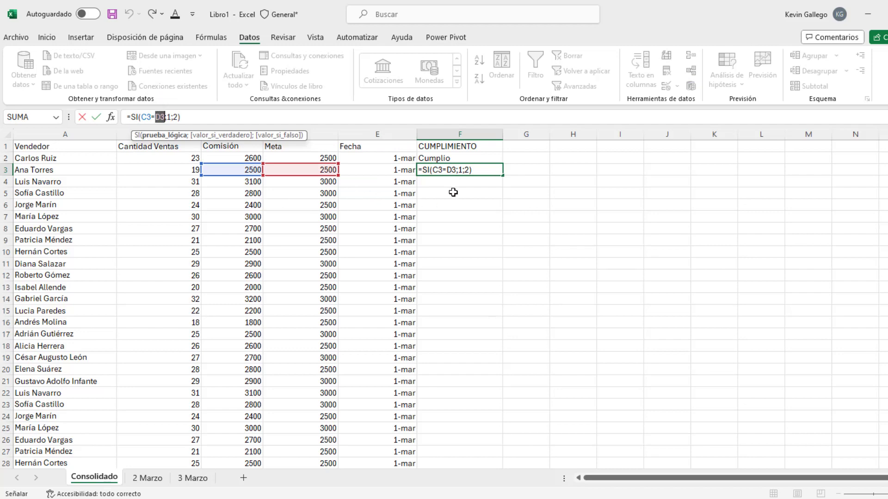
left_click(453, 192)
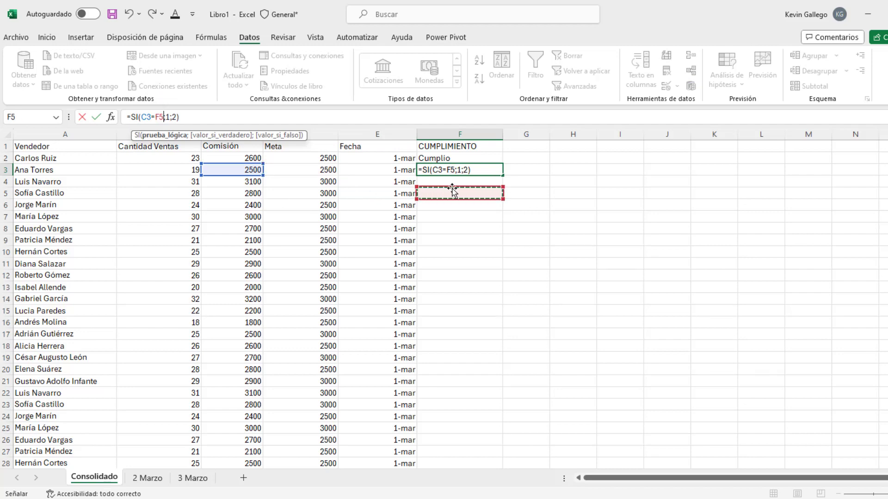
key("ctrl+Return")
left_click(434, 182)
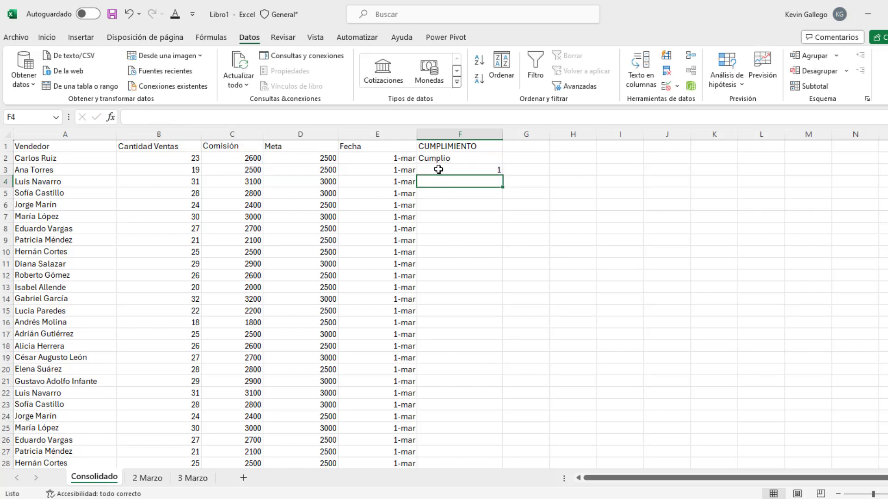